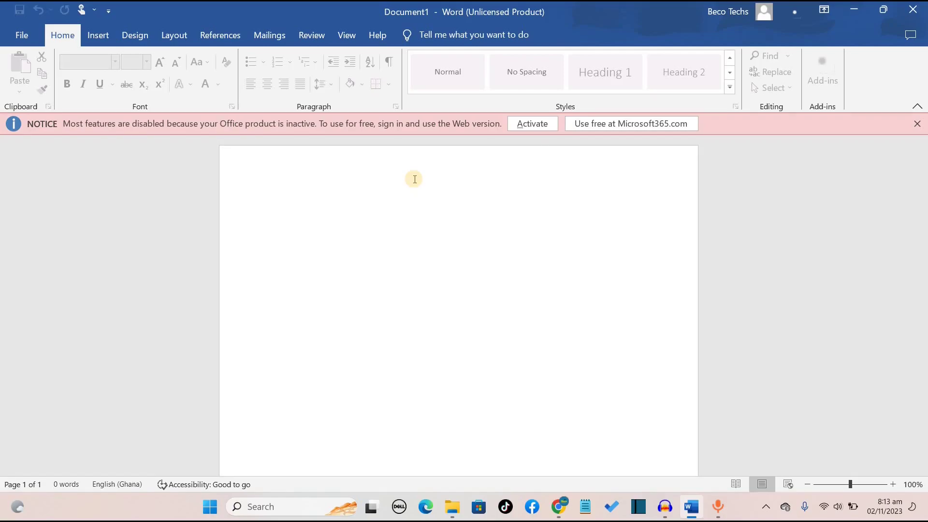
Minimize Word and restore Chrome showing the 'what is wps office' Google results.
left_click(691, 506)
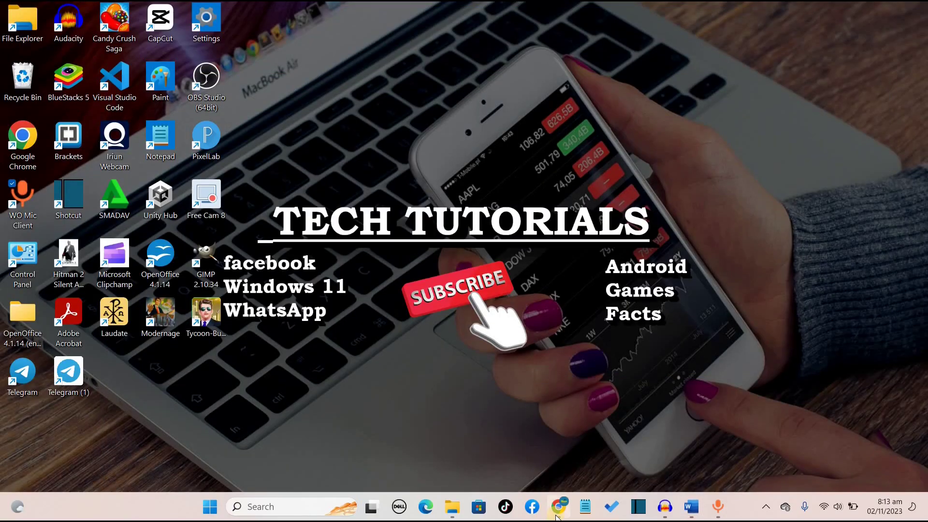
left_click(557, 515)
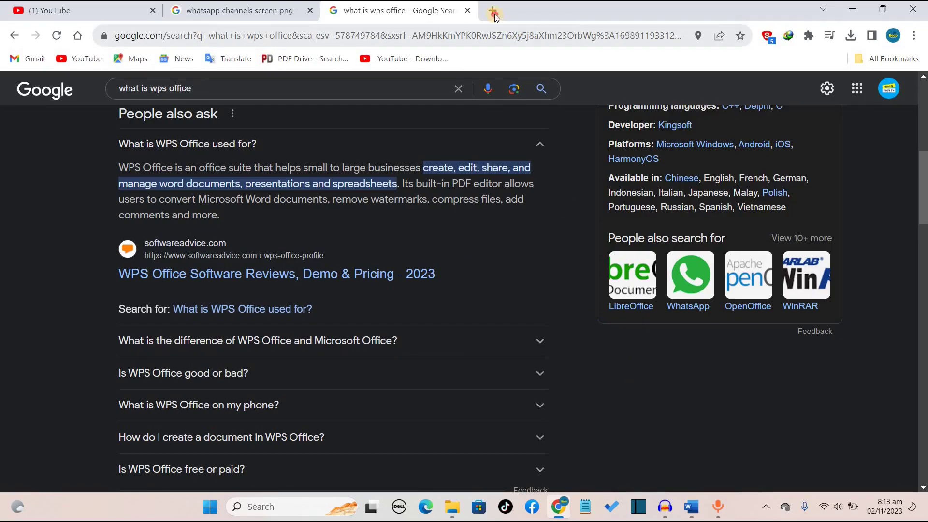
Search Google for 'wps office' in a new tab and open the official result in another tab.
key("ctrl+t")
left_click(449, 37)
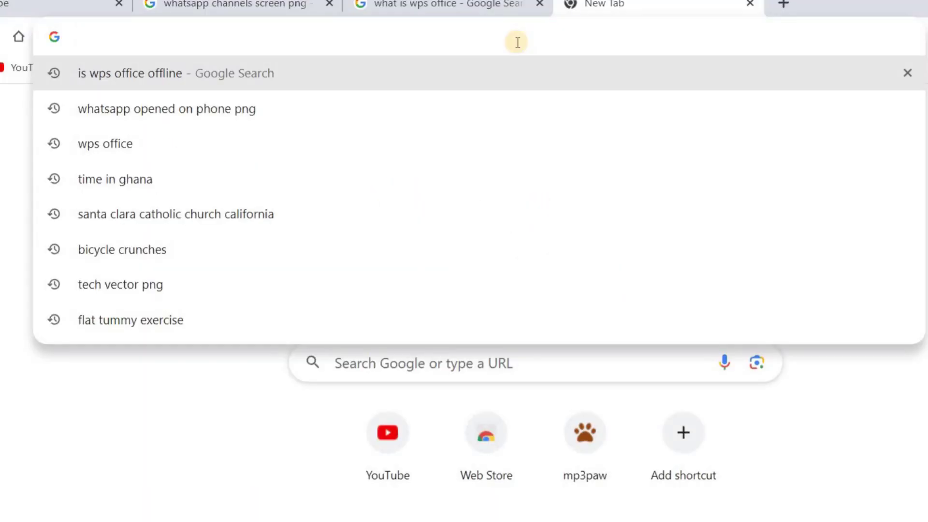
type("wps")
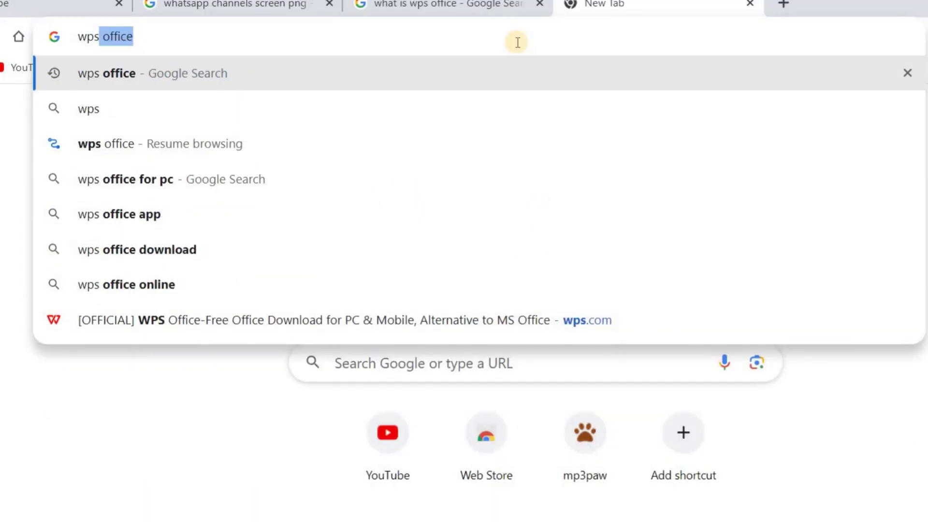
left_click(543, 76)
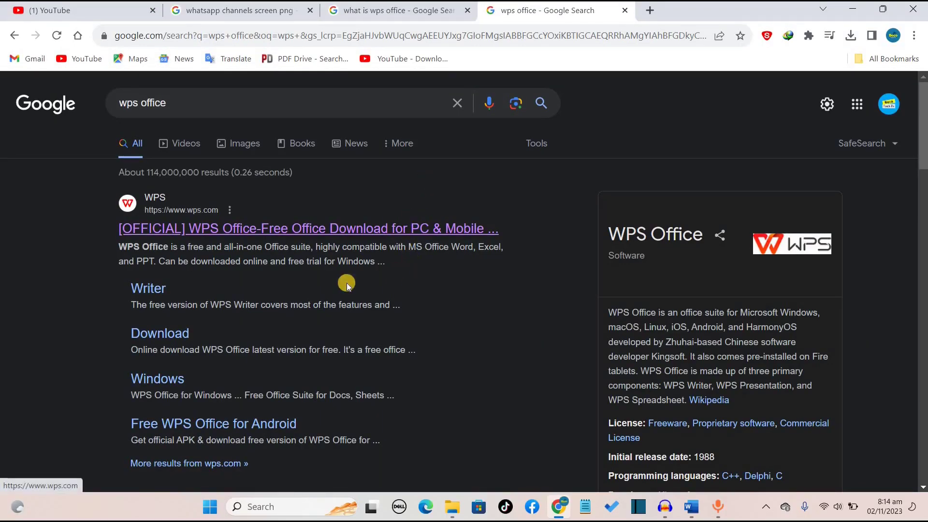
right_click(203, 233)
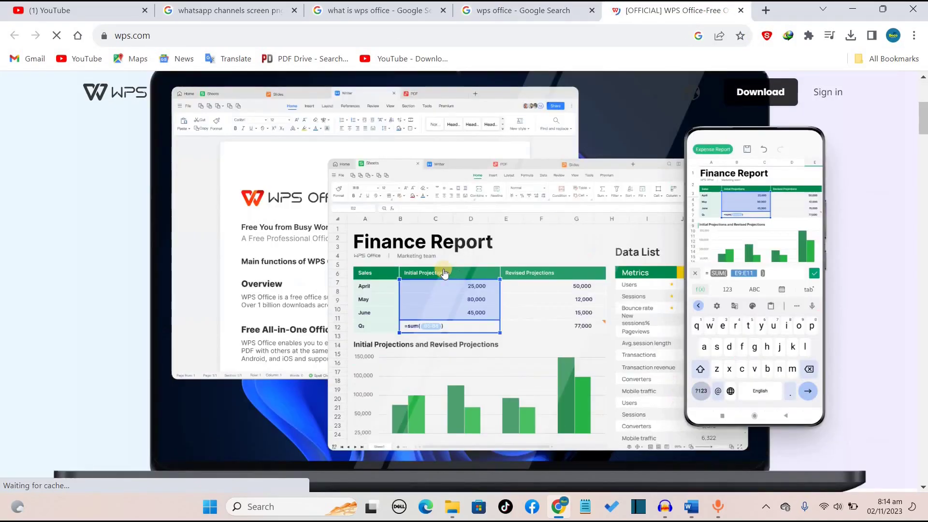
On wps.com, close the Monster Sale popup and block the site's notification request.
scroll(626, 271, "down", 5)
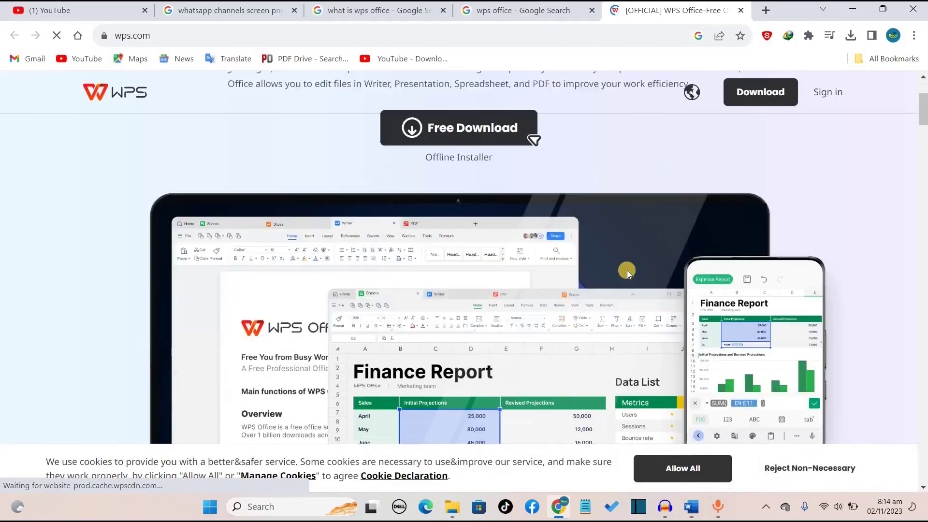
scroll(627, 271, "down", 5)
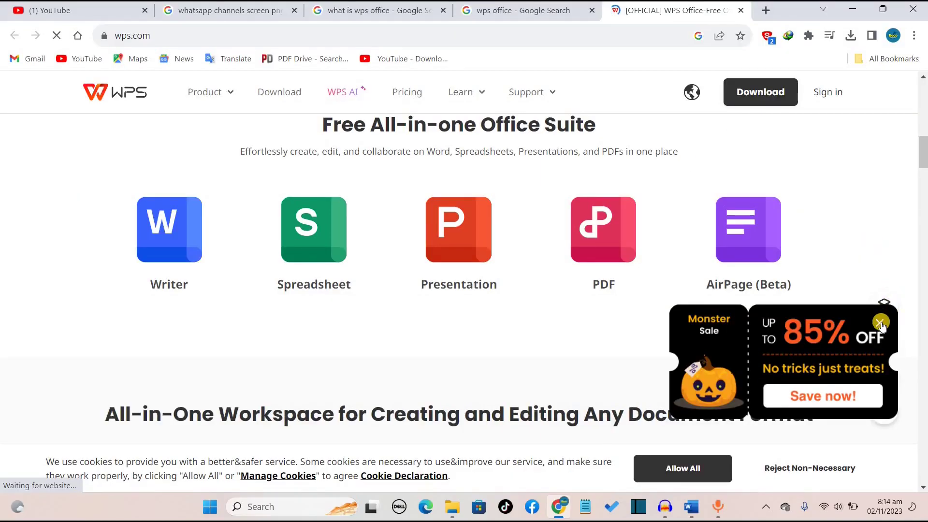
left_click(881, 323)
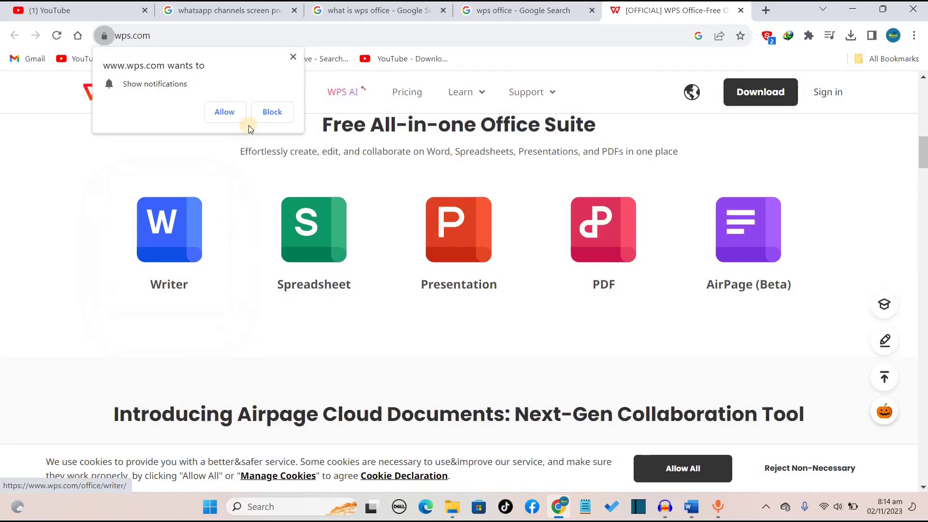
left_click(271, 116)
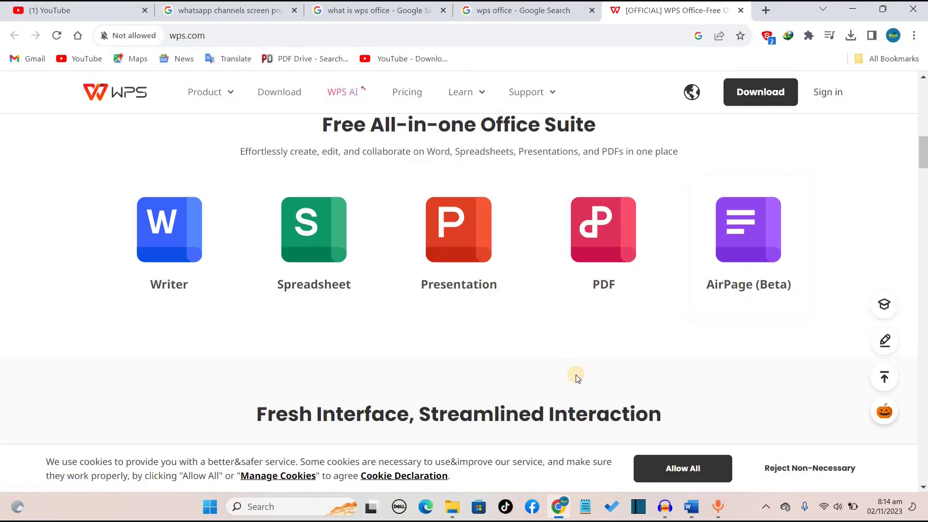
scroll(576, 375, "up", 10)
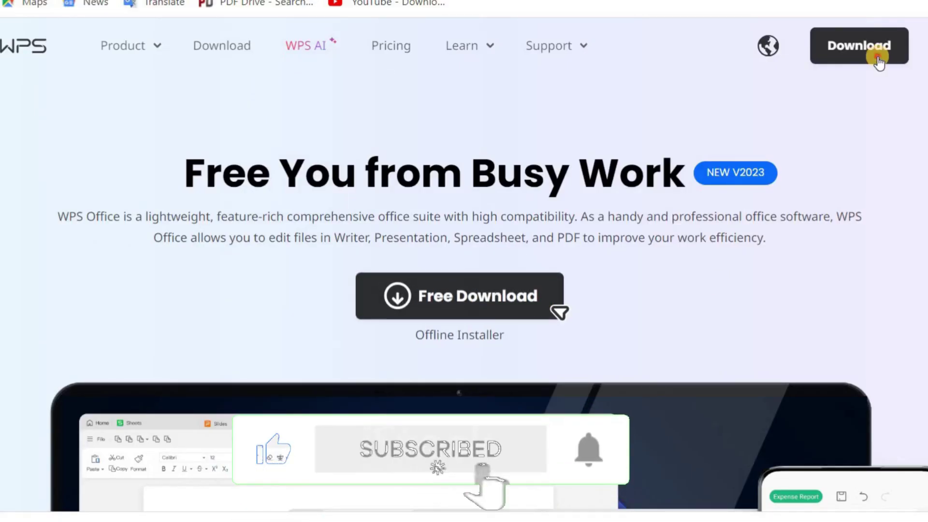
Download the 5.313 MB WPS Office installer from wps.com via IDM into Downloads\Programs.
left_click(877, 58)
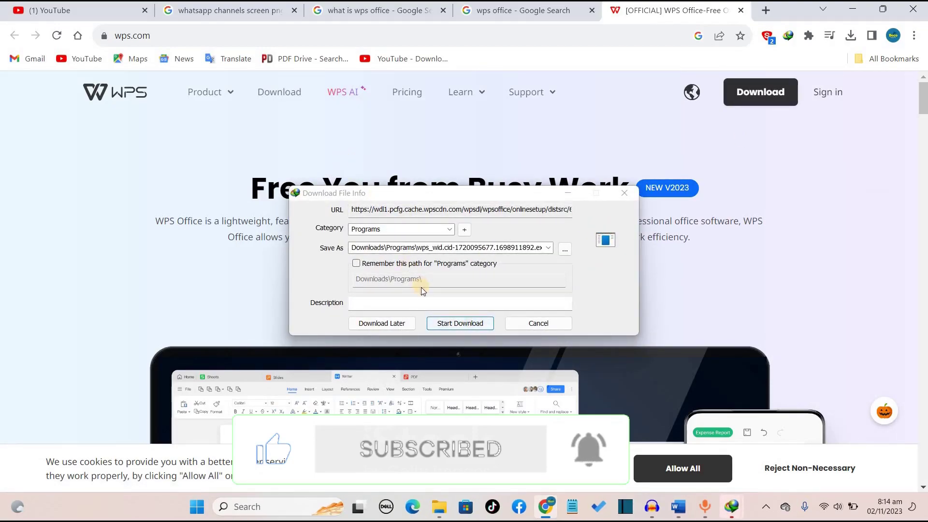
left_click(450, 324)
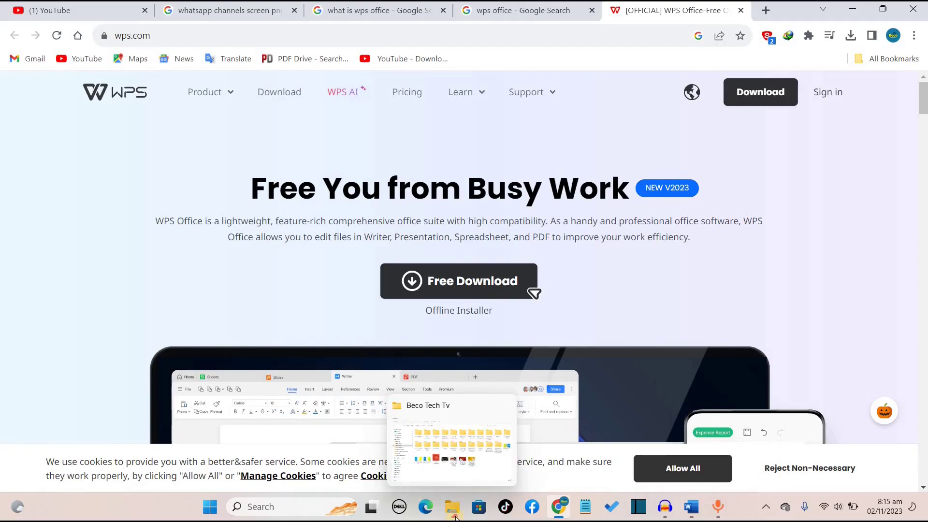
Run the wps_wid installer from the Downloads\Programs folder in File Explorer.
left_click(456, 512)
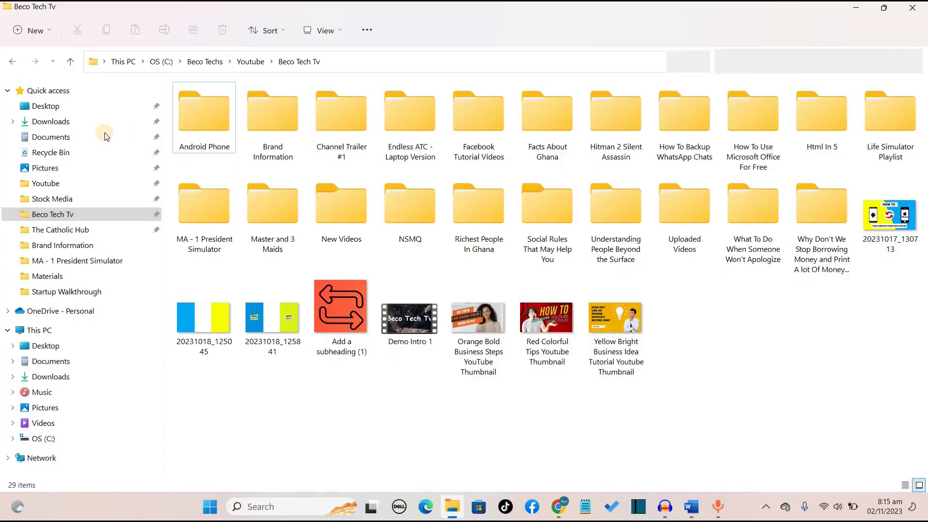
left_click(72, 121)
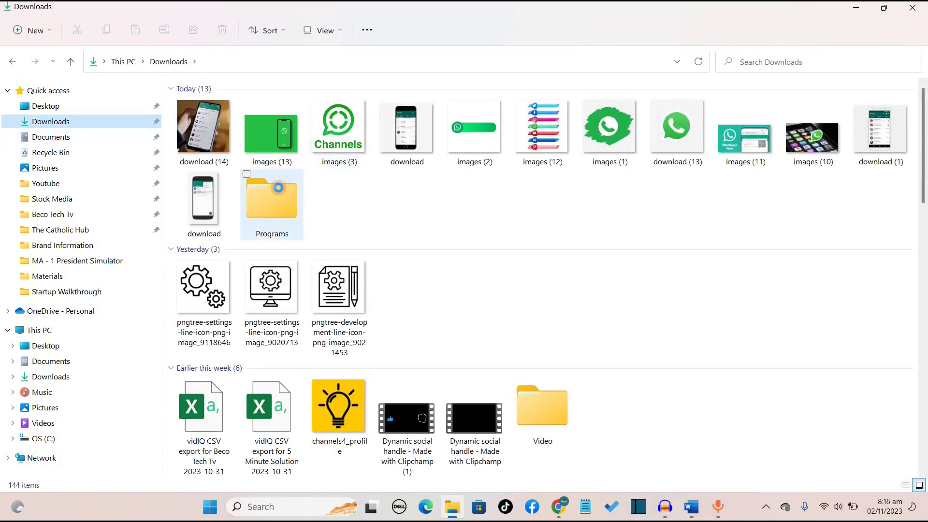
left_click(278, 188)
double_click(278, 188)
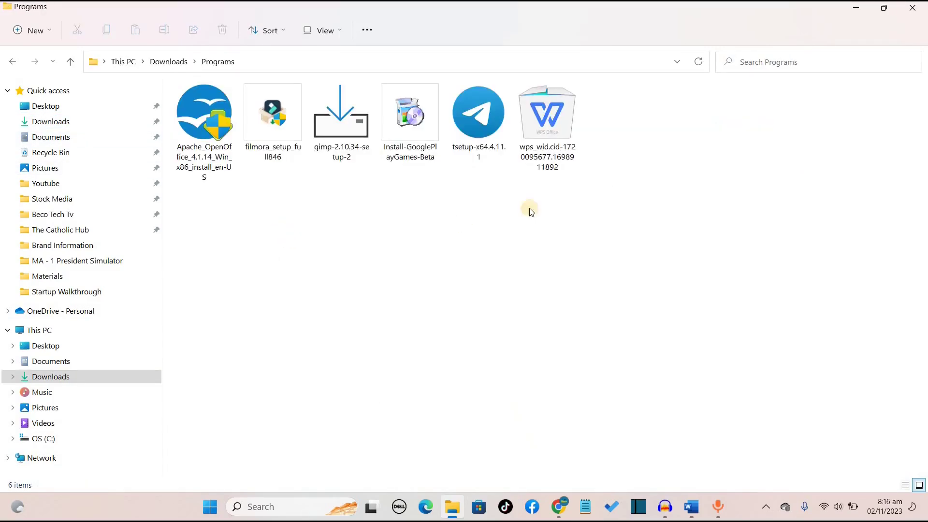
left_click(565, 123)
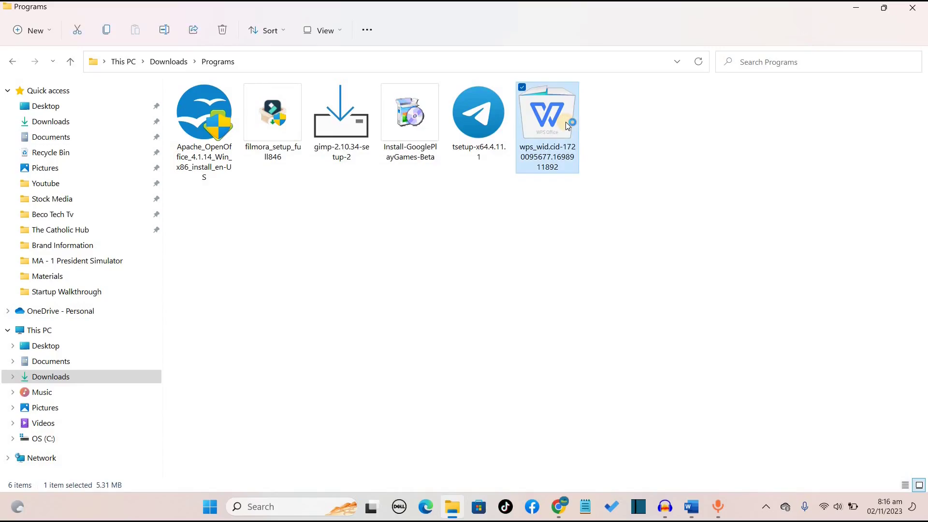
double_click(564, 129)
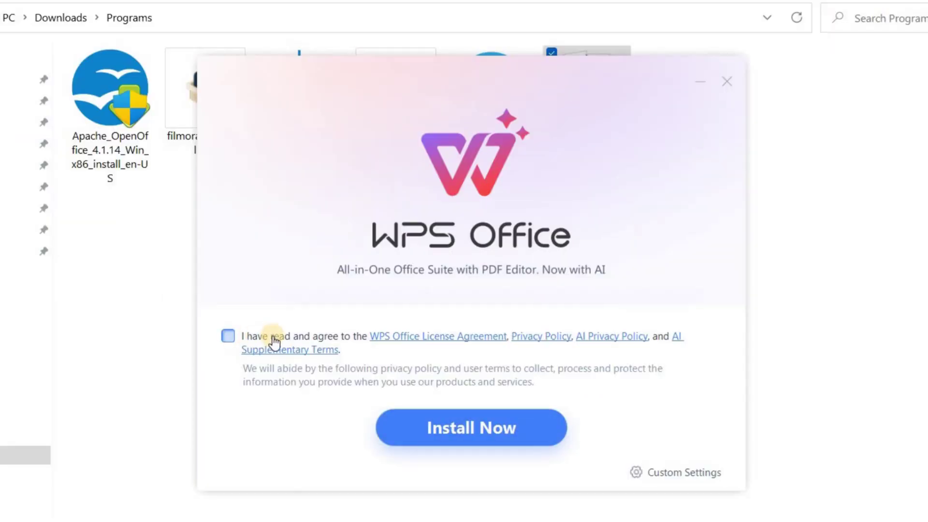
Accept the license and privacy terms and install WPS Office.
left_click(289, 291)
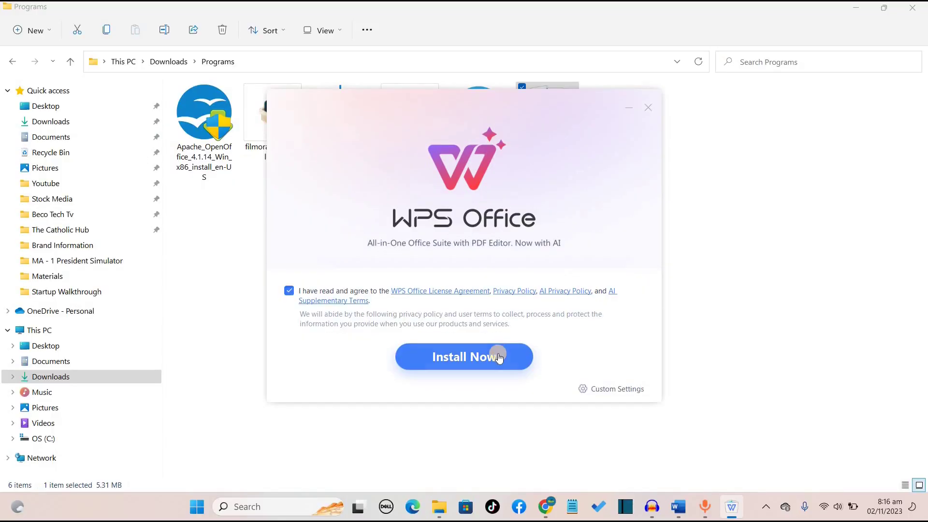
left_click(499, 357)
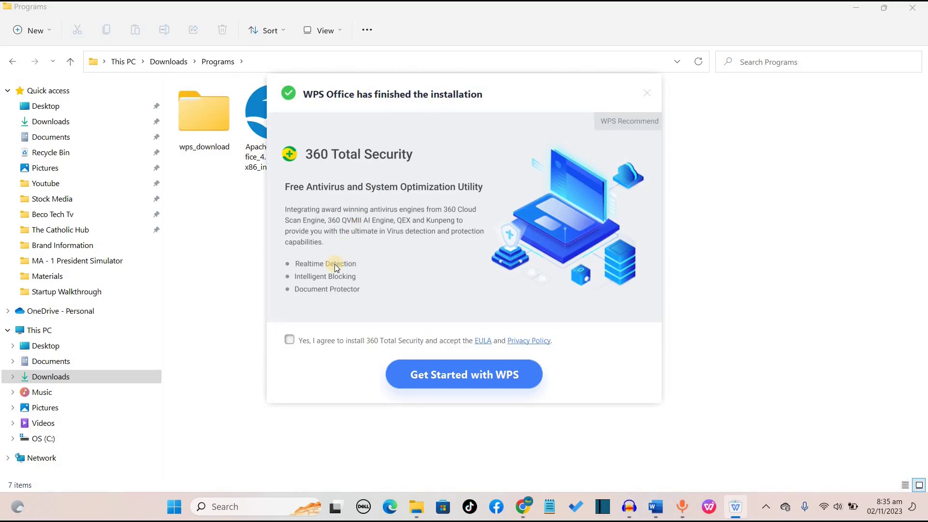
Tick the 360 Total Security agreement, choose Get Started with WPS, and allow it past Smadav.
left_click(307, 346)
left_click(464, 384)
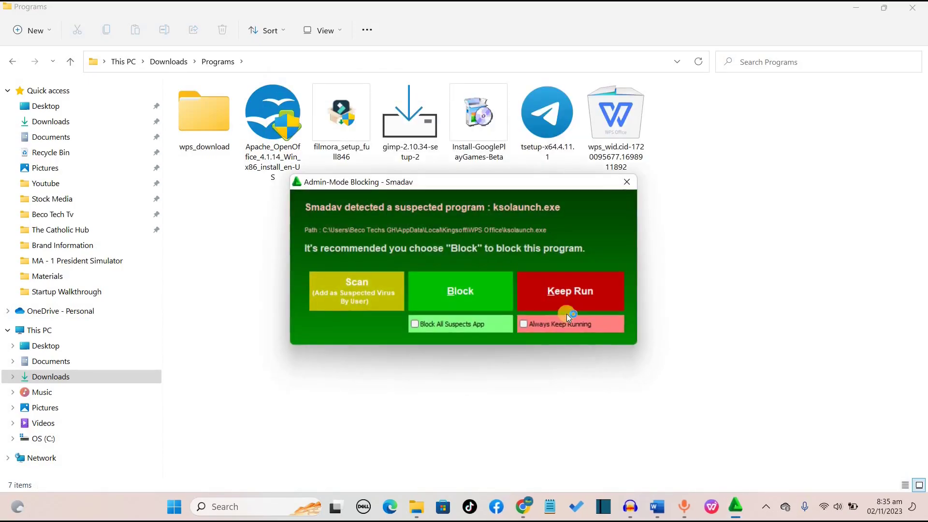
left_click(568, 319)
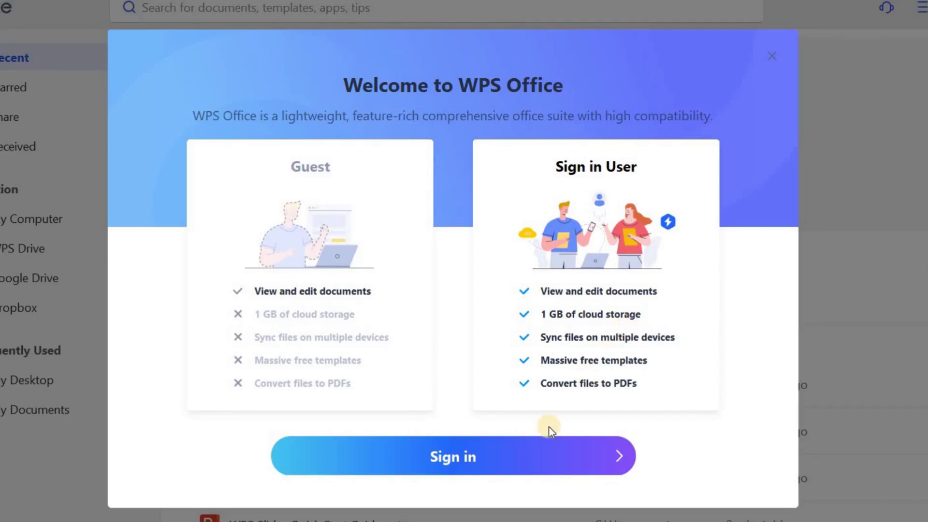
left_click(549, 442)
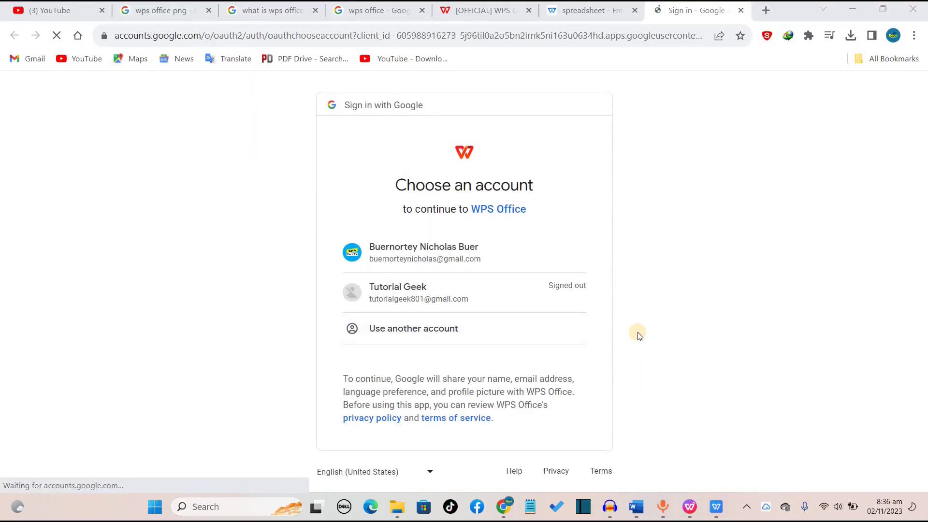
Continue with the first listed Google account and select Ghana as the country.
left_click(427, 254)
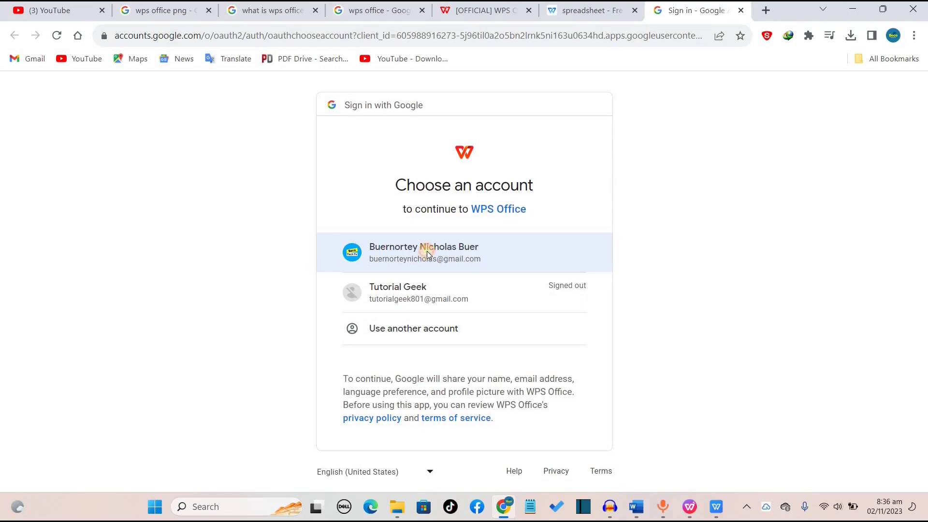
left_click(427, 251)
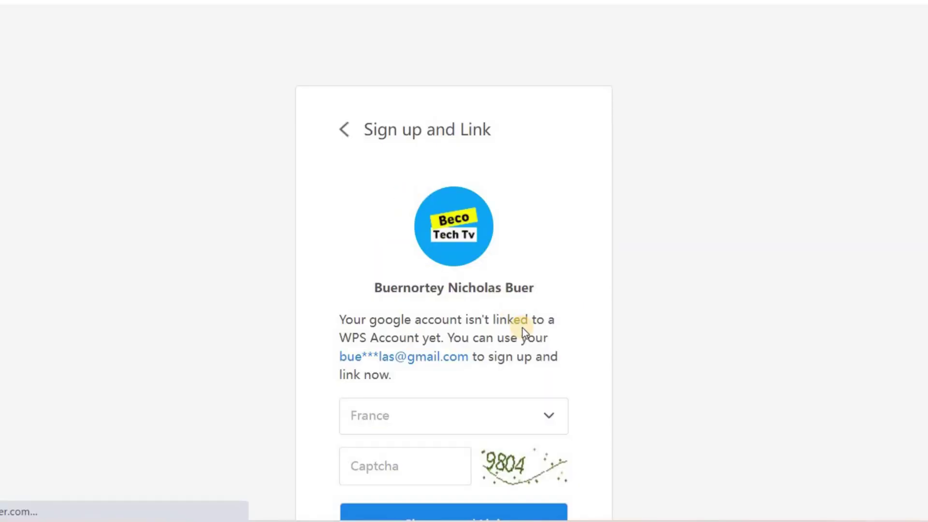
scroll(522, 326, "down", 2)
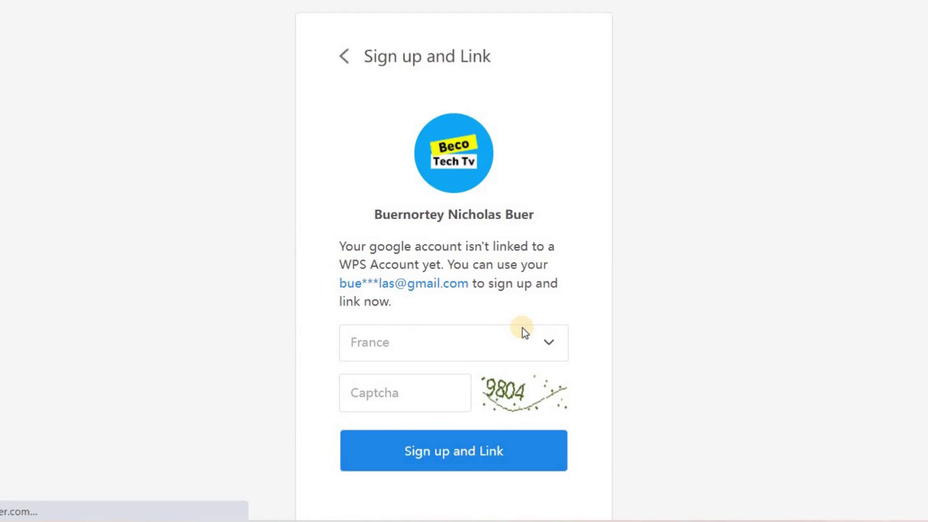
left_click(537, 340)
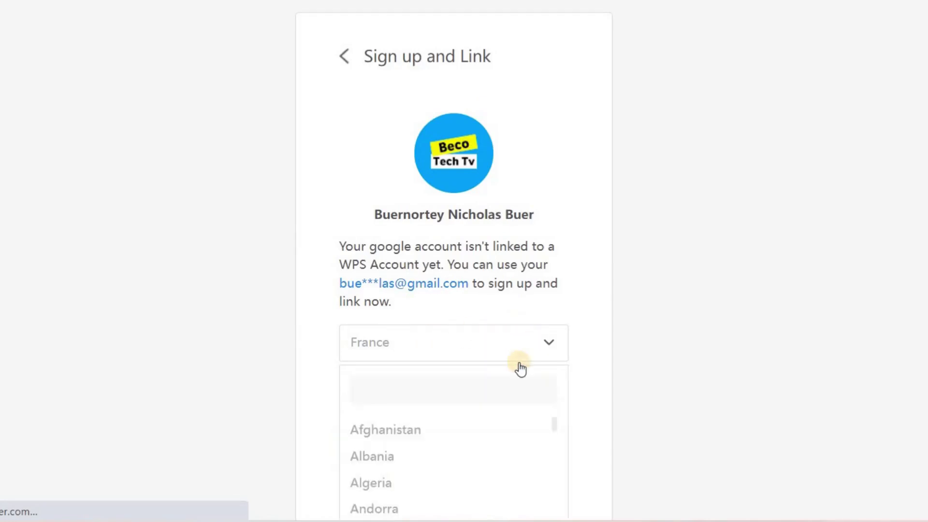
scroll(439, 465, "down", 5)
scroll(441, 464, "down", 6)
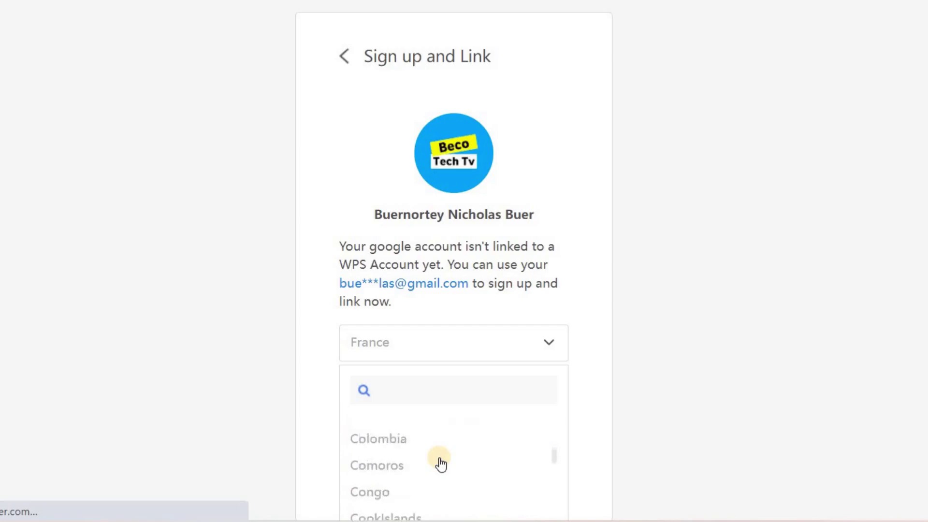
scroll(441, 463, "down", 2)
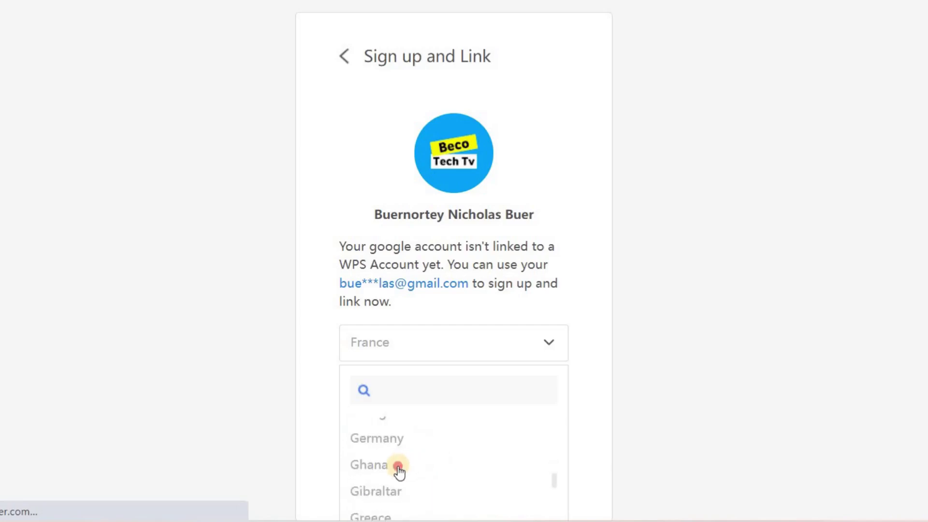
left_click(401, 468)
Enter the captcha, sign up and link the account, and allow Google Drive access.
left_click(431, 392)
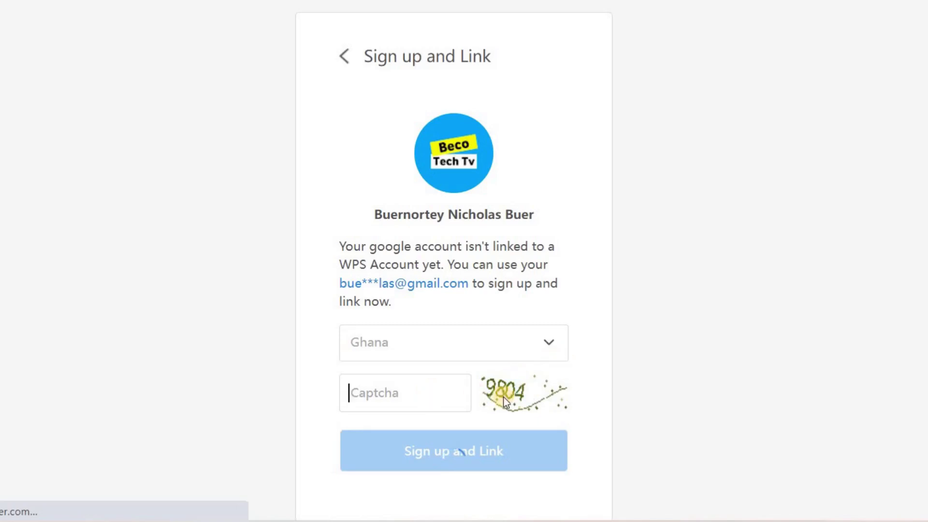
left_click(369, 394)
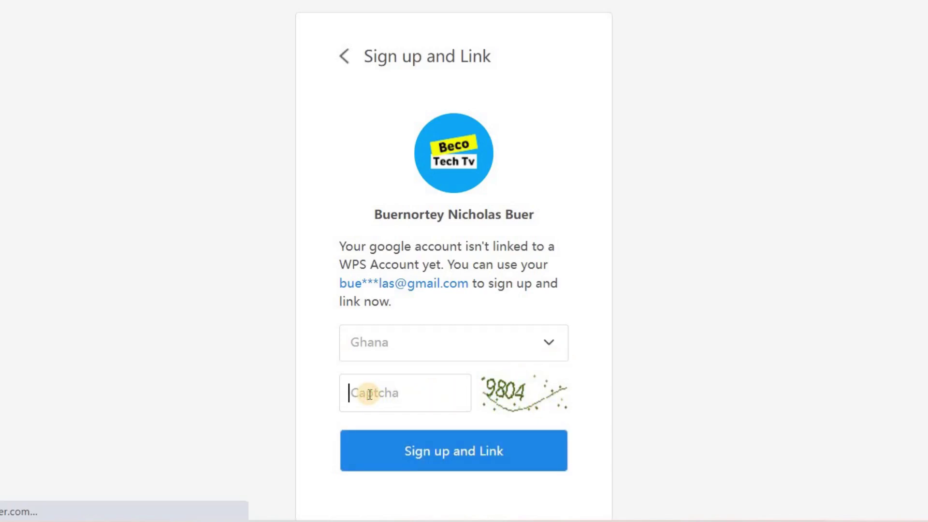
type("9")
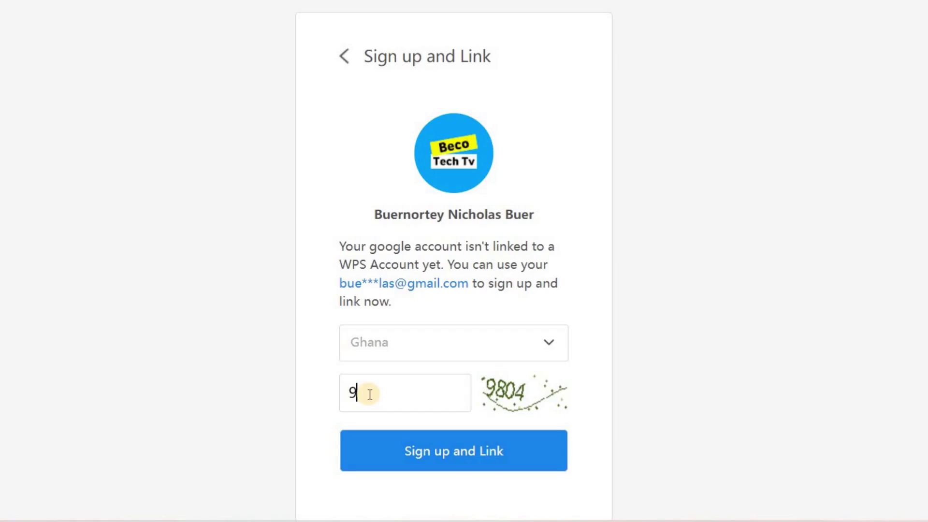
type("804")
left_click(425, 466)
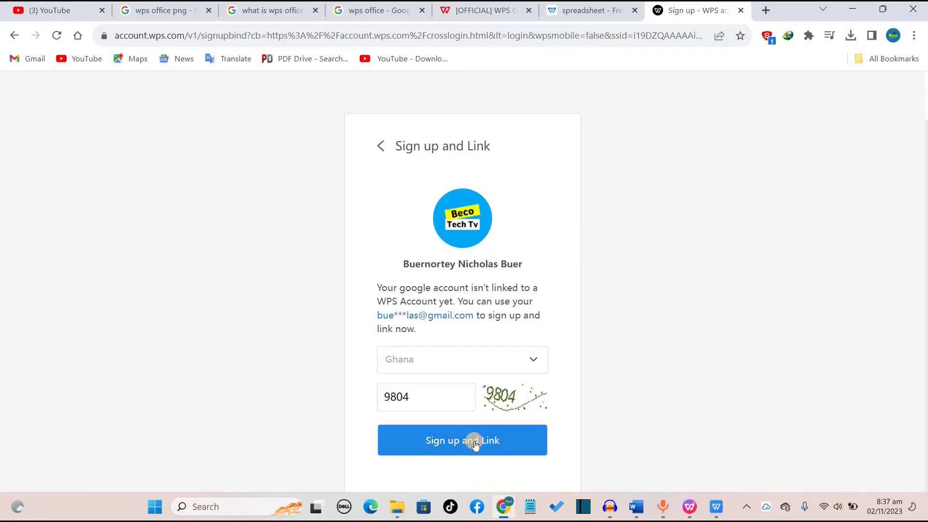
left_click(467, 453)
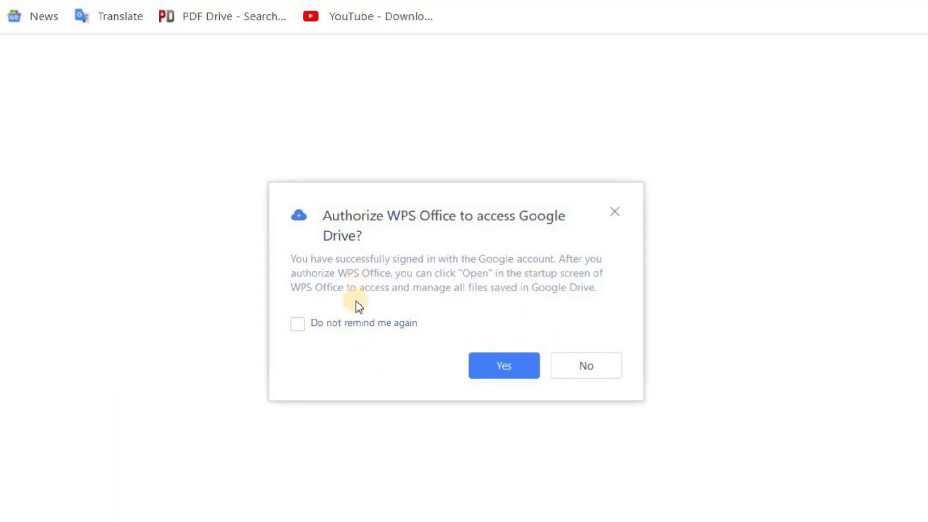
left_click(500, 366)
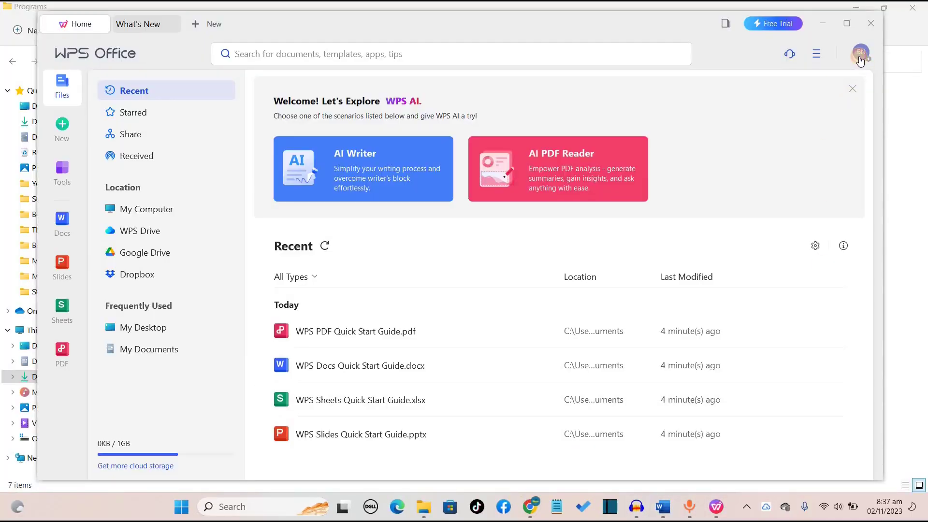
Keep WPS running past the Smadav warning and check the signed-in account via the BN avatar.
left_click(580, 292)
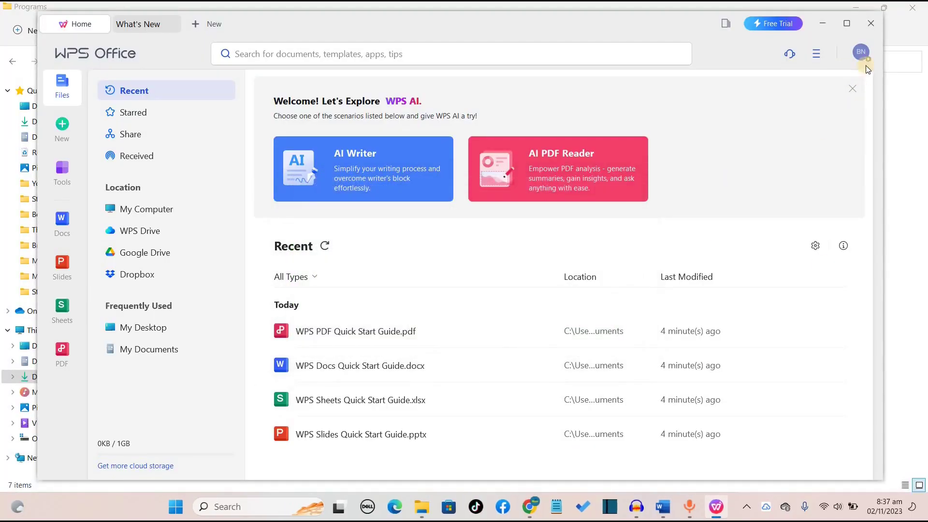
left_click(860, 52)
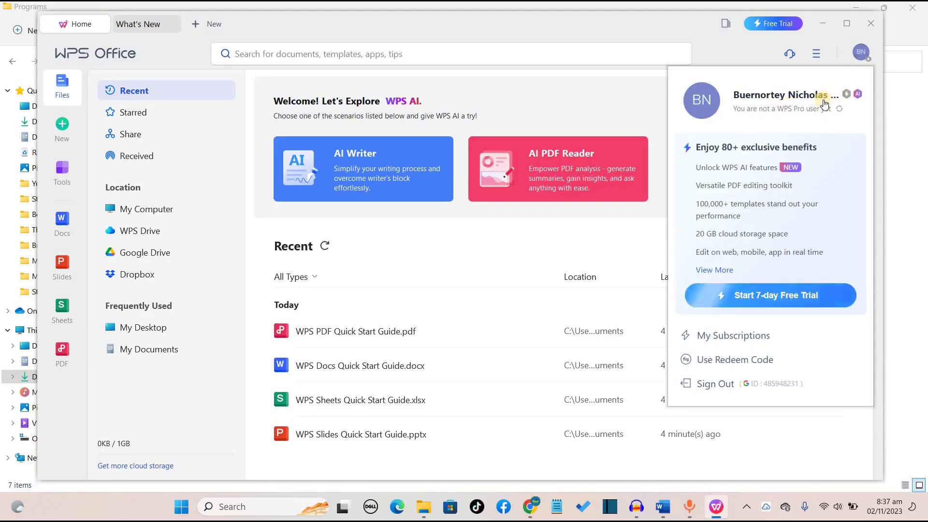
left_click(757, 92)
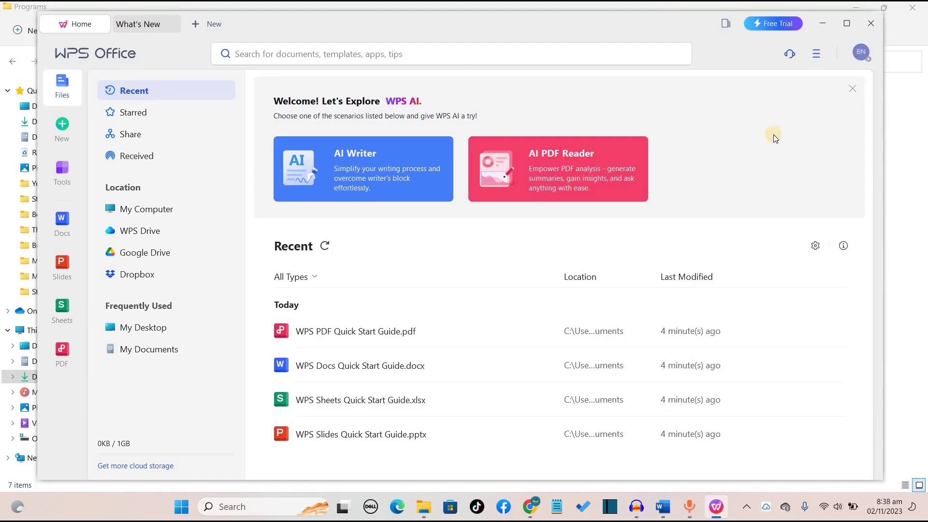